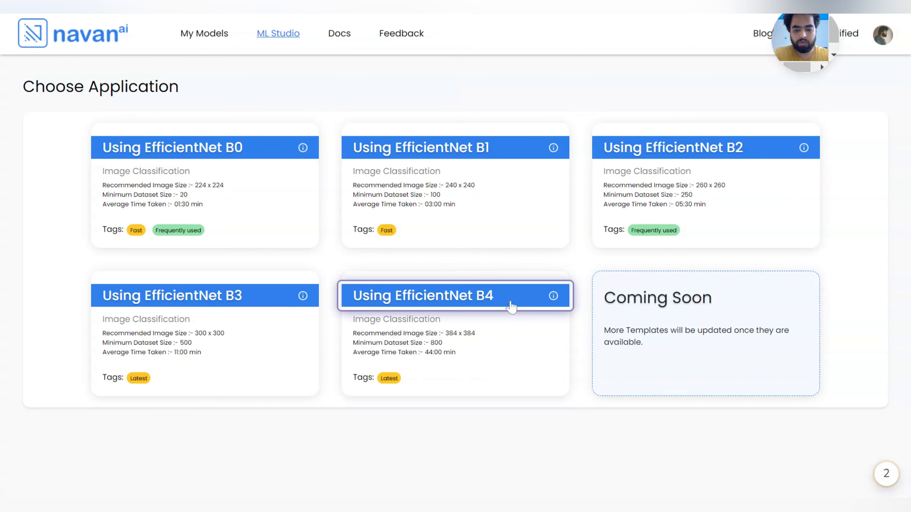
Create a new image classification model using EfficientNet B4 and name it Damaged Vehicle Classification
click(513, 305)
click(548, 381)
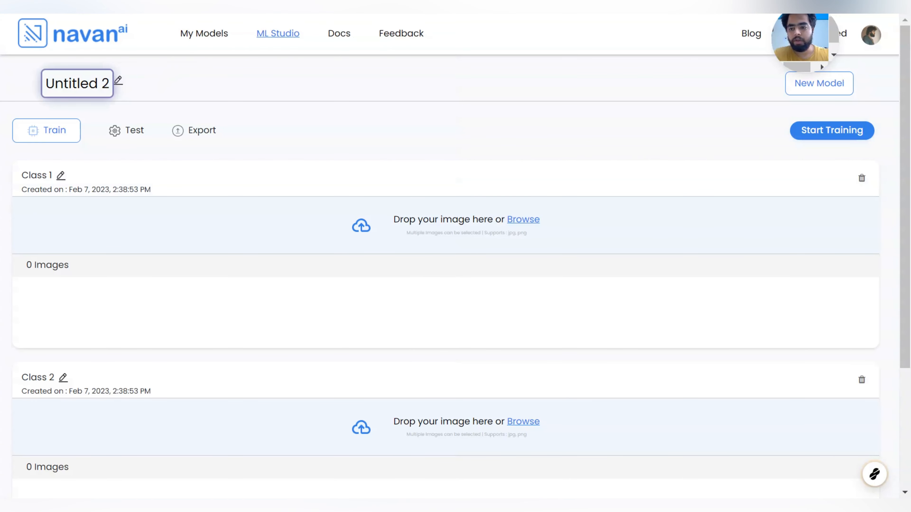
click(118, 81)
key(ctrl+a)
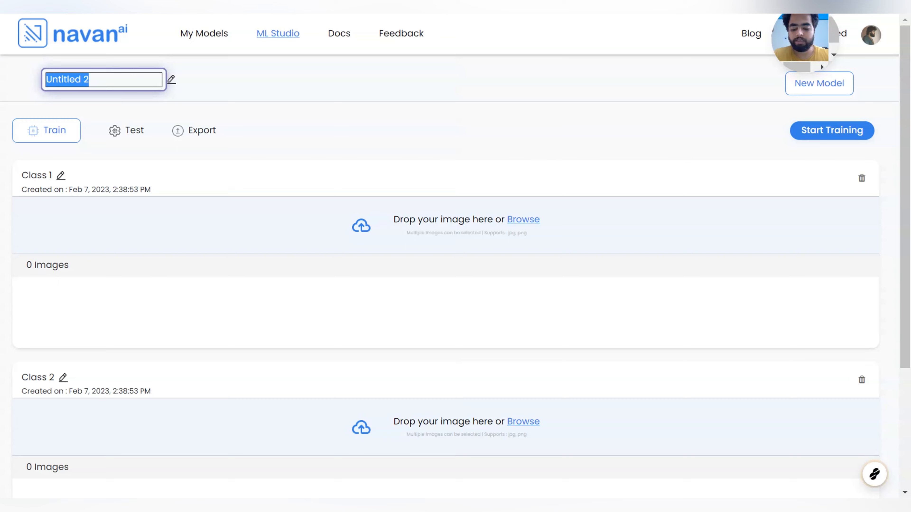
text(Damaged Vehicle Classification)
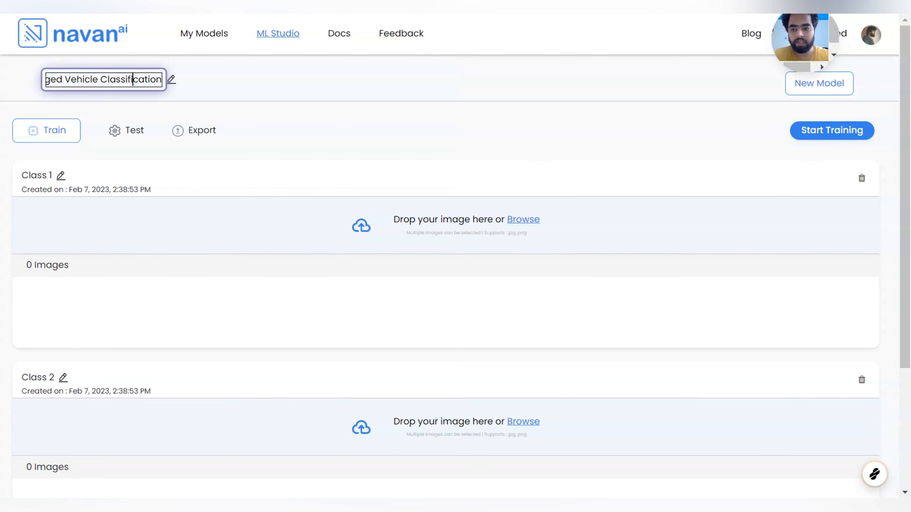
key(Left)
key(Left)
key(Left)
key(Left)
key(Left)
key(Left)
key(Left)
key(Left)
key(Left)
key(Left)
key(Left)
key(Left)
key(Left)
key(Left)
key(Left)
key(Left)
key(Left)
key(Left)
key(Left)
key(Left)
key(Right)
key(Right)
key(Right)
key(Right)
key(Right)
key(Right)
key(Right)
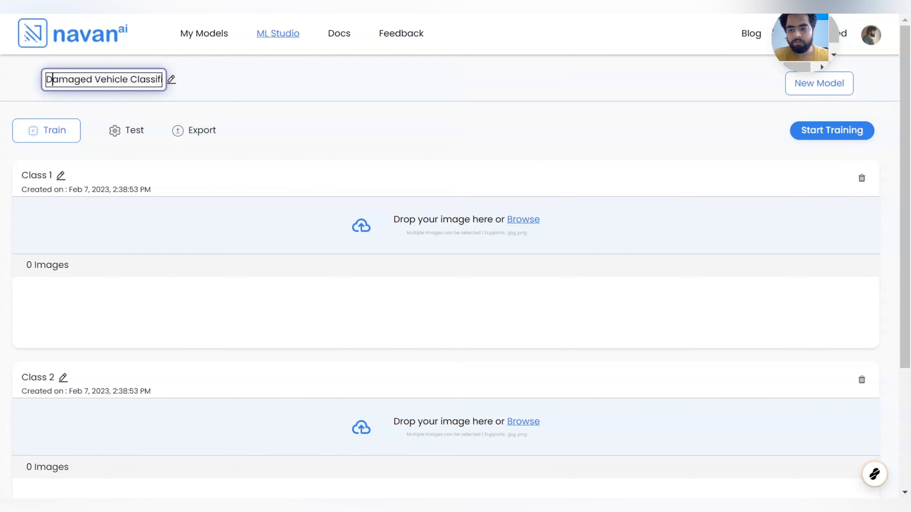
key(Return)
click(369, 113)
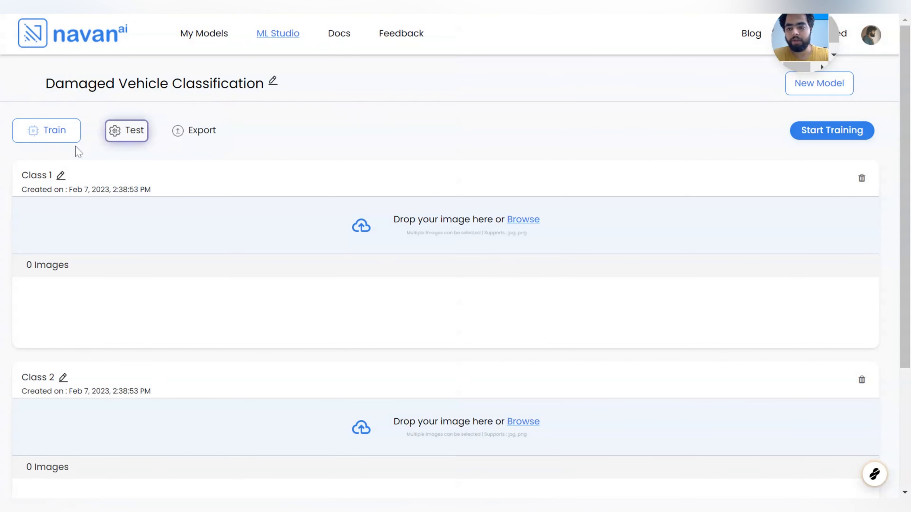
Rename Class 1 to "Damaged vehicles"
click(61, 176)
drag(59, 176, 16, 184)
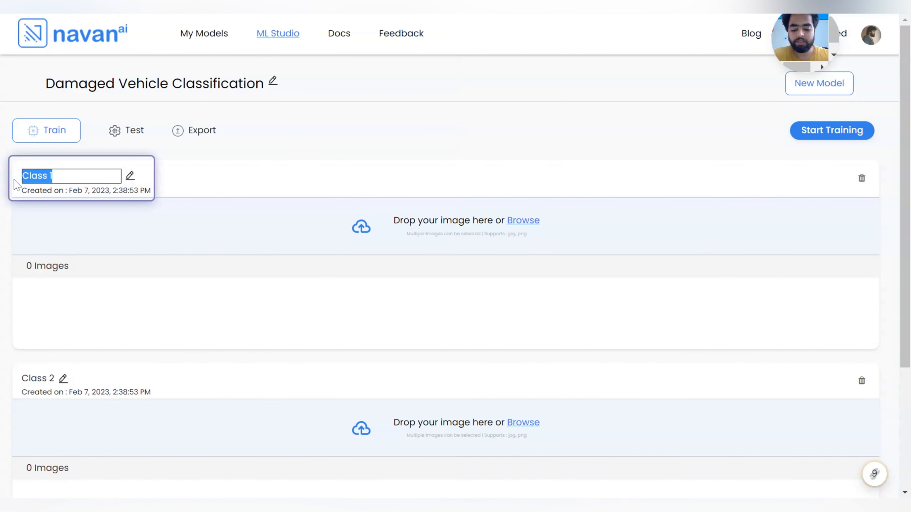
text(Dama)
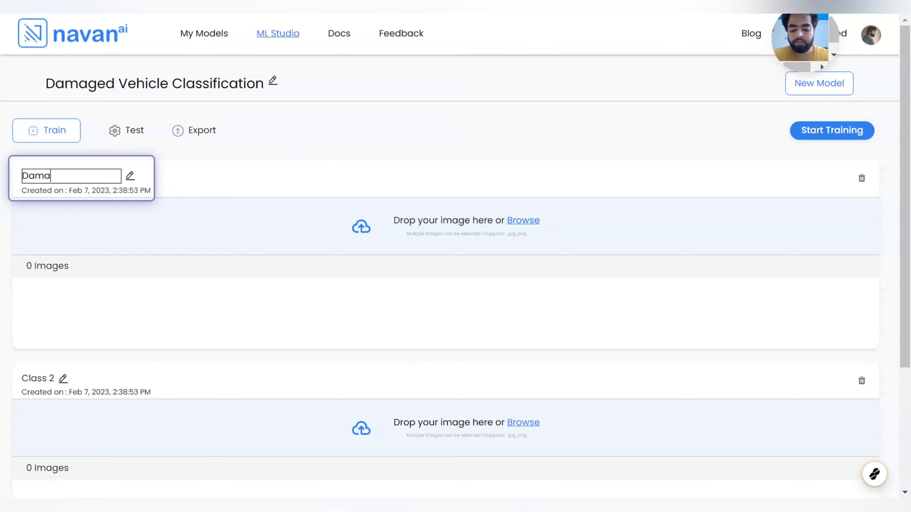
text(ged vehicles)
key(Return)
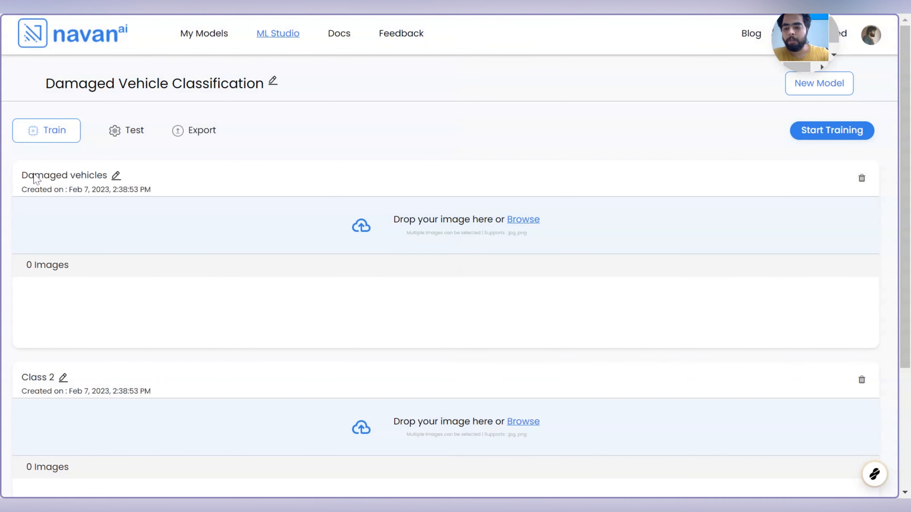
Replace the name of Class 2 with "Non Damaged vehicles"
scroll(70, 212, down, 5)
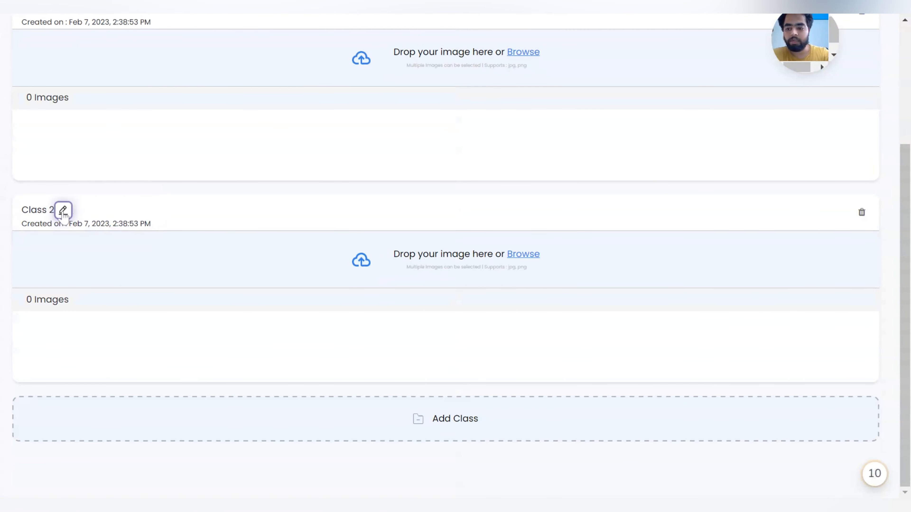
click(63, 210)
scroll(455, 251, up, 2)
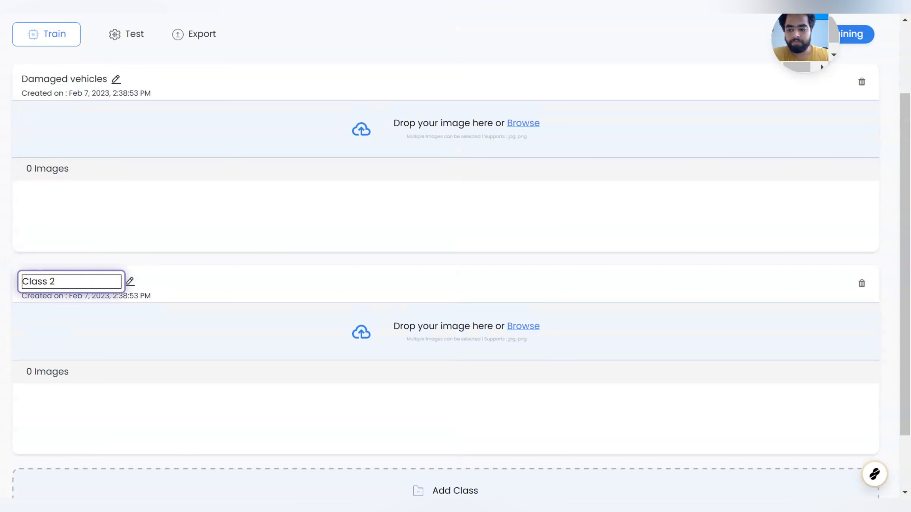
key(BackSpace)
key(BackSpace)
key(BackSpace)
key(BackSpace)
key(BackSpace)
key(BackSpace)
key(BackSpace)
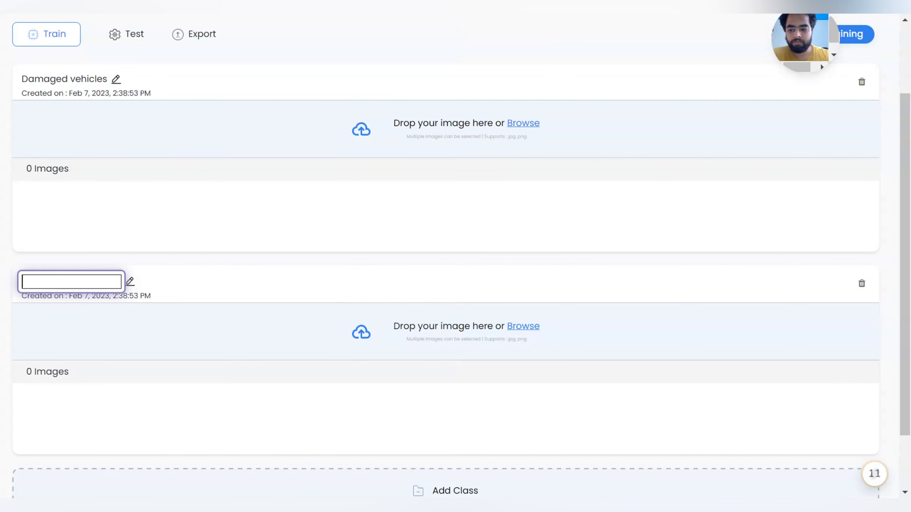
text(Non )
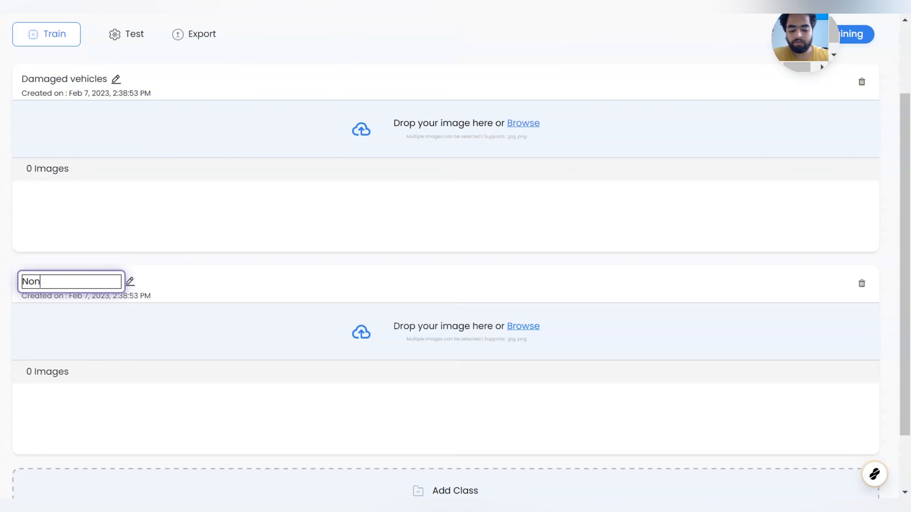
text(Damaged veh)
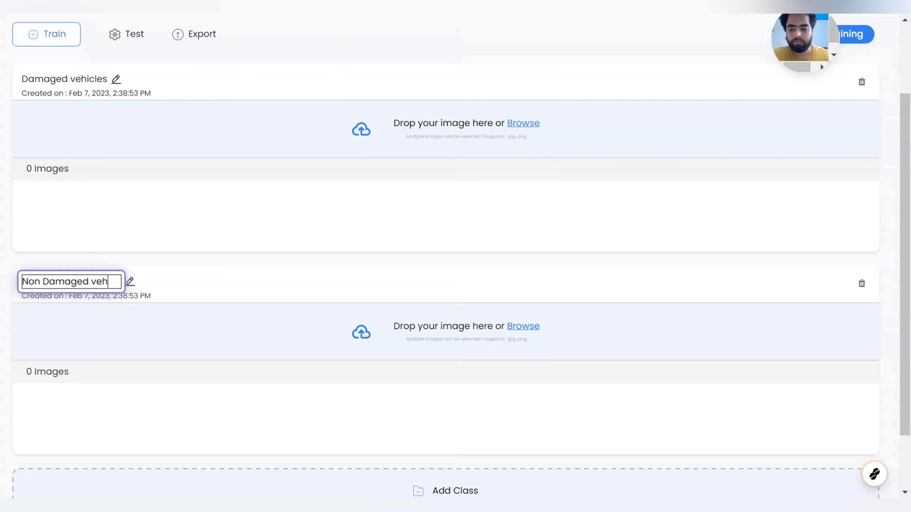
text(icles)
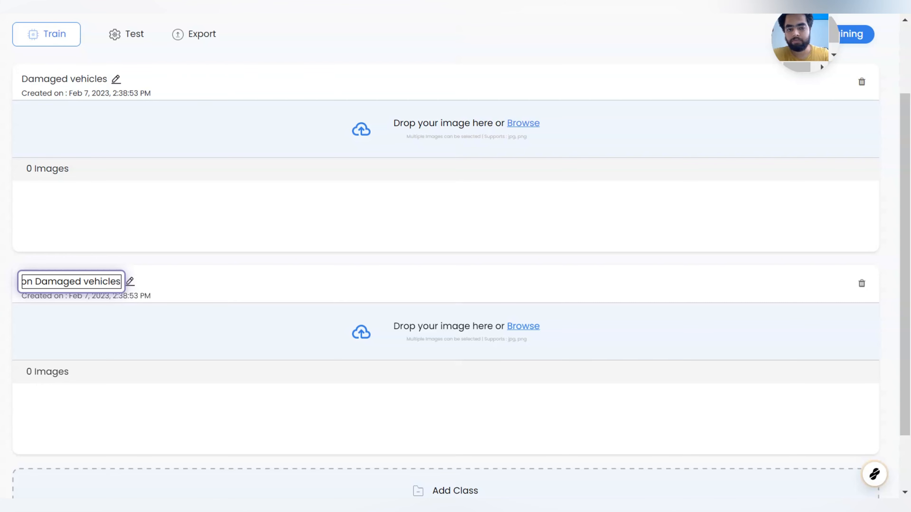
click(223, 84)
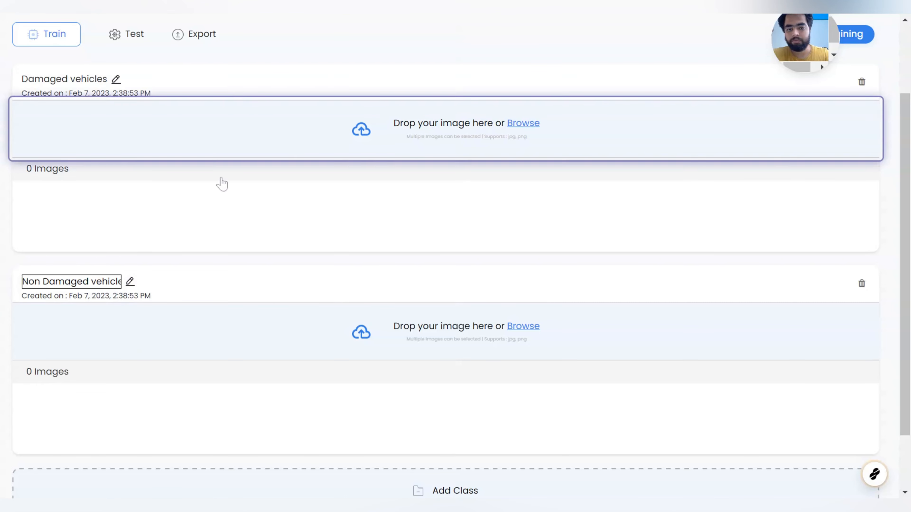
Change the second class's name to "Non Damaged Cars" and save it
click(120, 287)
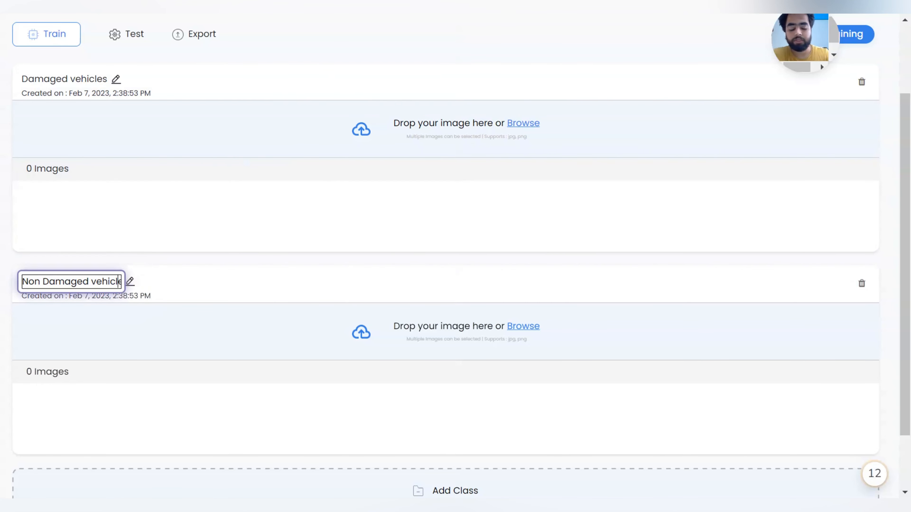
text(s)
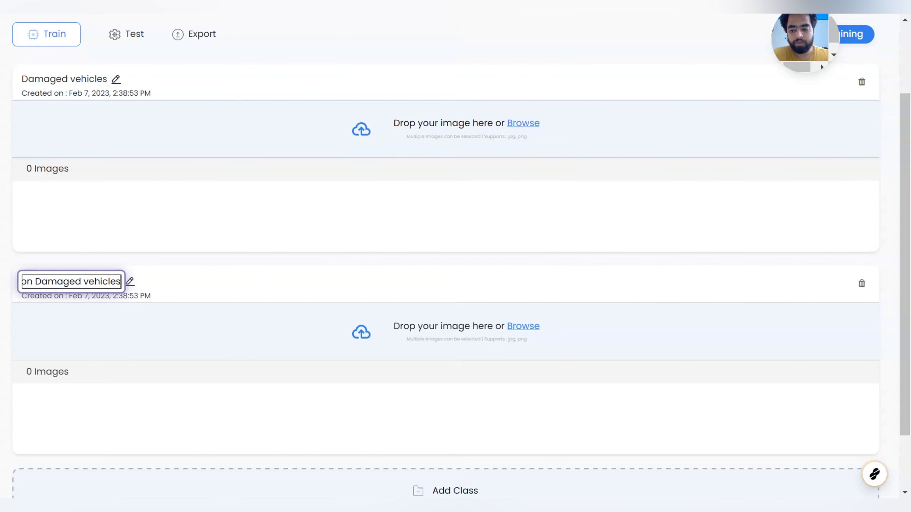
key(BackSpace)
key(BackSpace)
key(BackSpace)
key(BackSpace)
key(BackSpace)
key(BackSpace)
key(BackSpace)
key(BackSpace)
key(BackSpace)
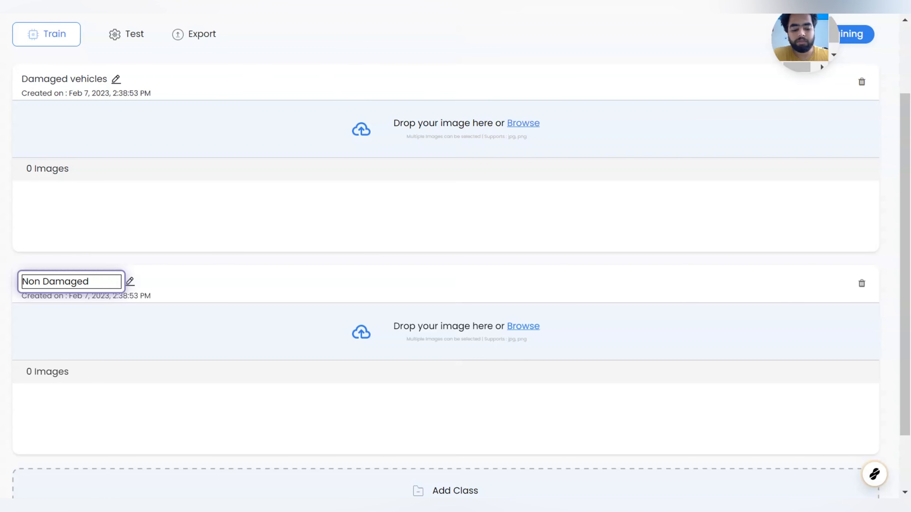
text(Cars)
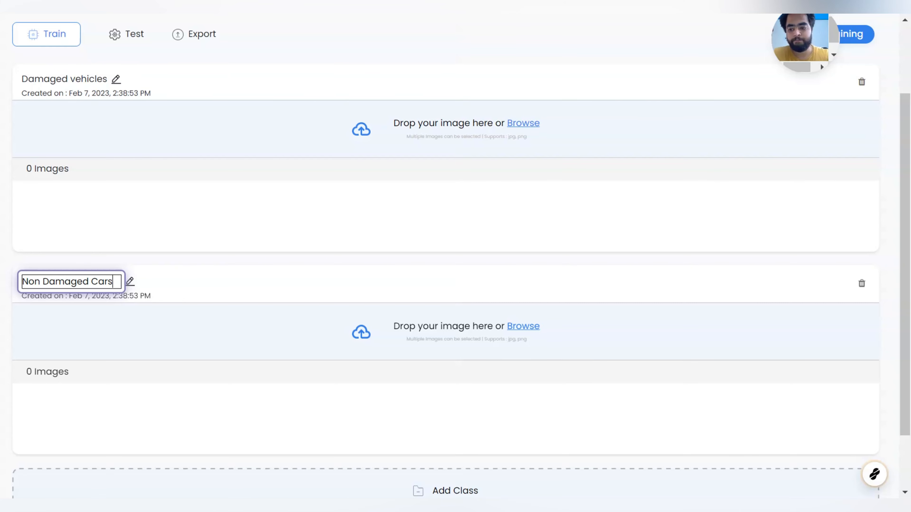
key(Return)
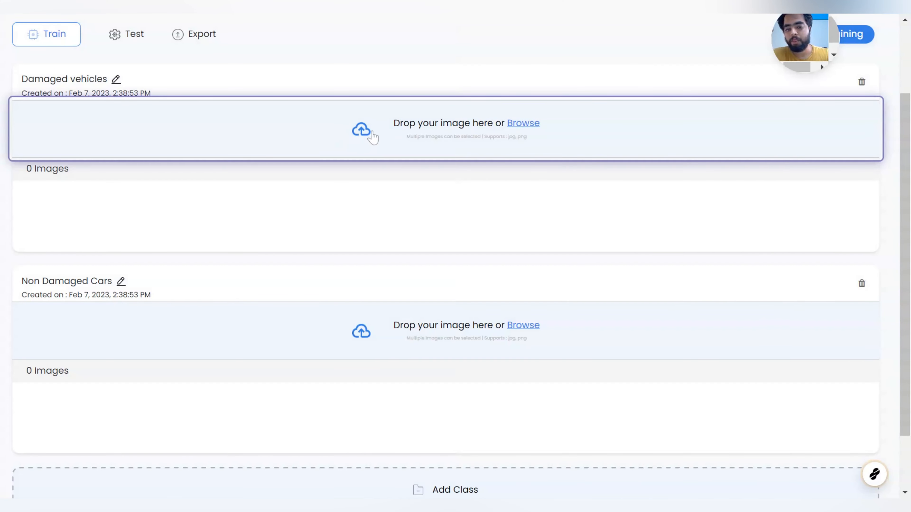
Upload 250 images of damaged cars to the Damaged vehicles class
scroll(401, 149, up, 3)
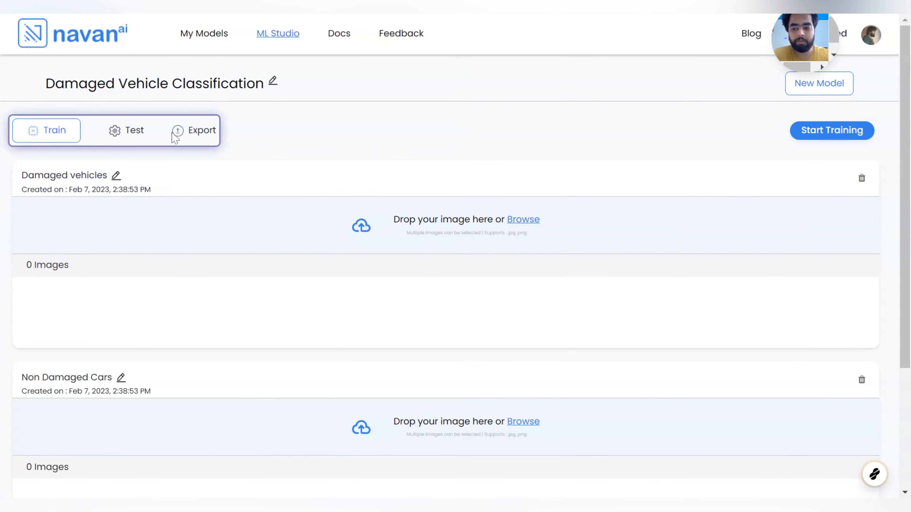
scroll(143, 308, down, 2)
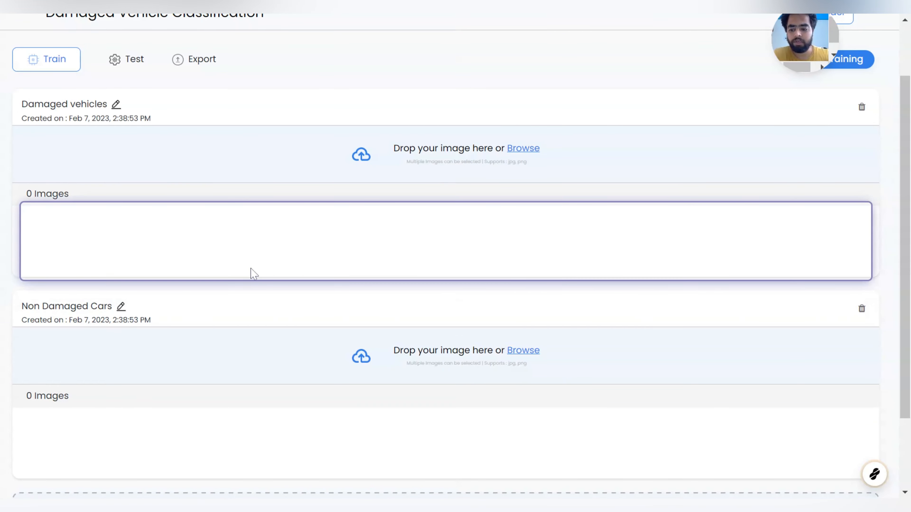
scroll(688, 281, down, 2)
scroll(687, 281, up, 4)
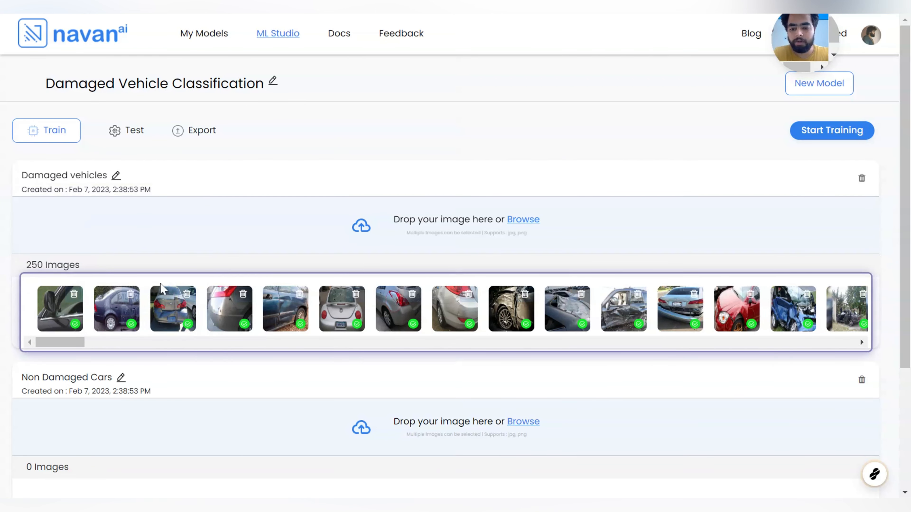
Upload 260 images of intact cars to the Non Damaged Cars class
scroll(217, 264, down, 2)
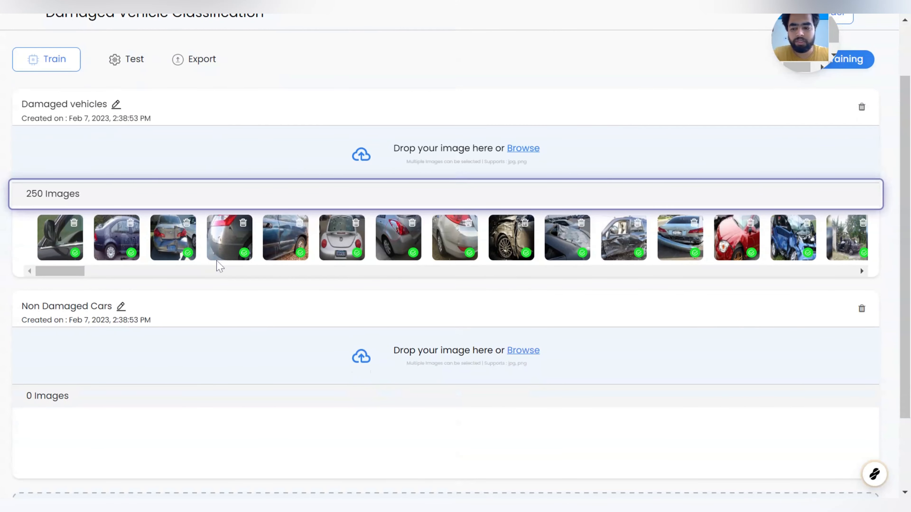
scroll(106, 376, down, 3)
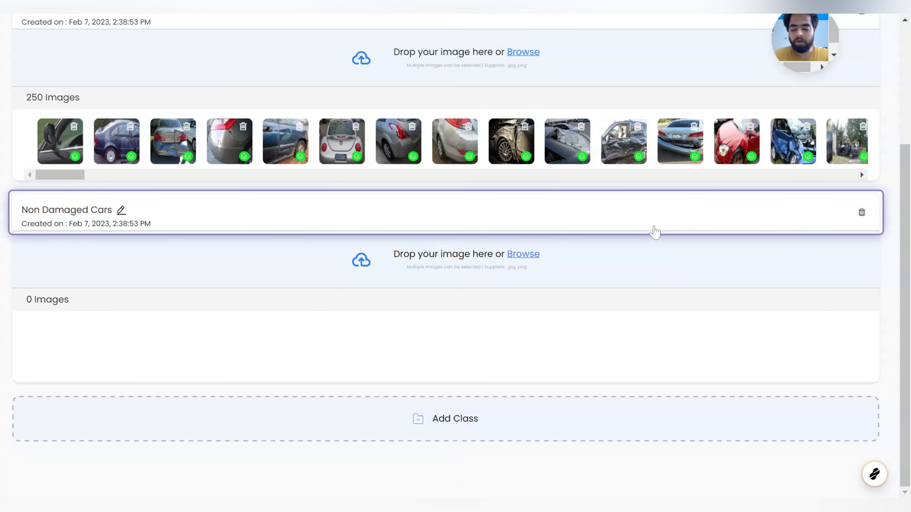
click(655, 233)
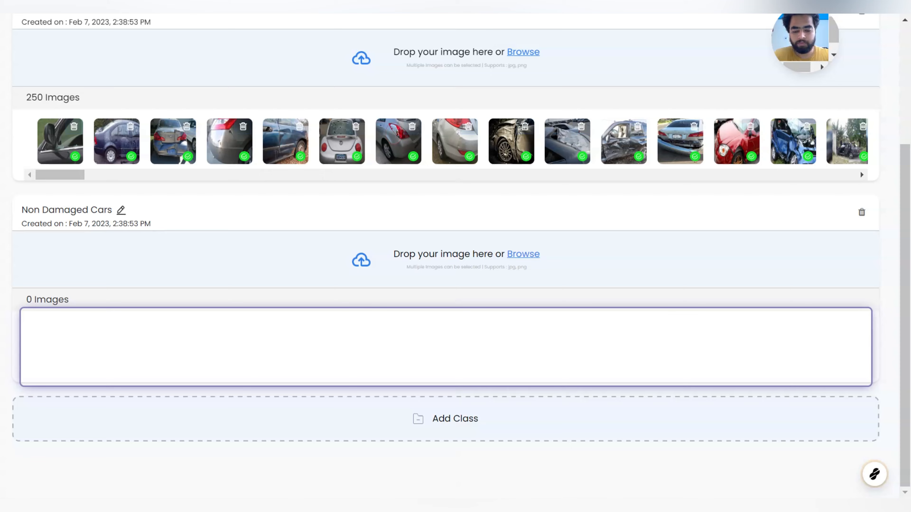
scroll(419, 313, up, 2)
scroll(418, 313, down, 1)
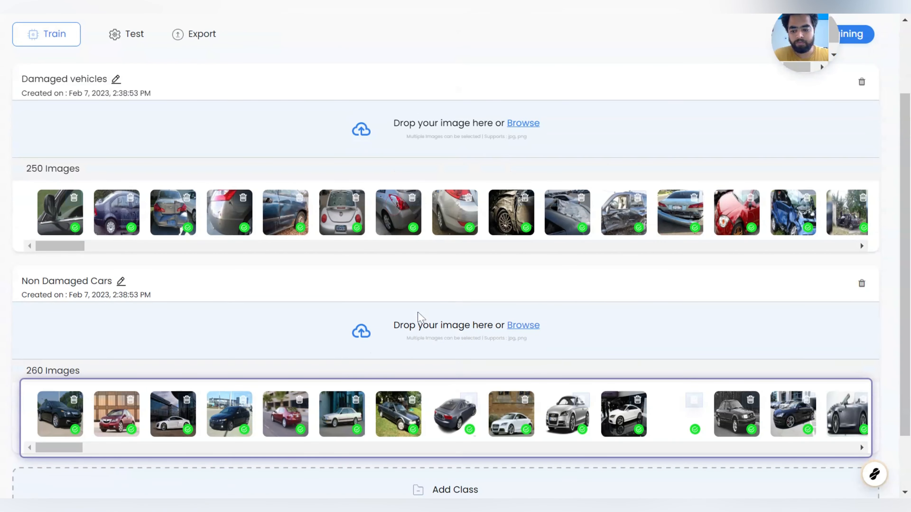
Add ten more images to the Damaged vehicles class so that it holds 260, matching the Non Damaged Cars class
scroll(419, 306, down, 2)
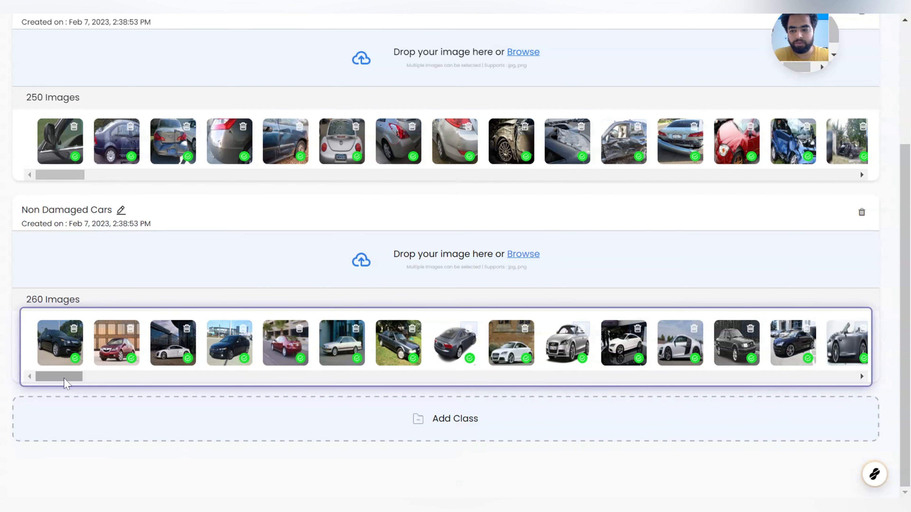
drag(64, 379, 13, 377)
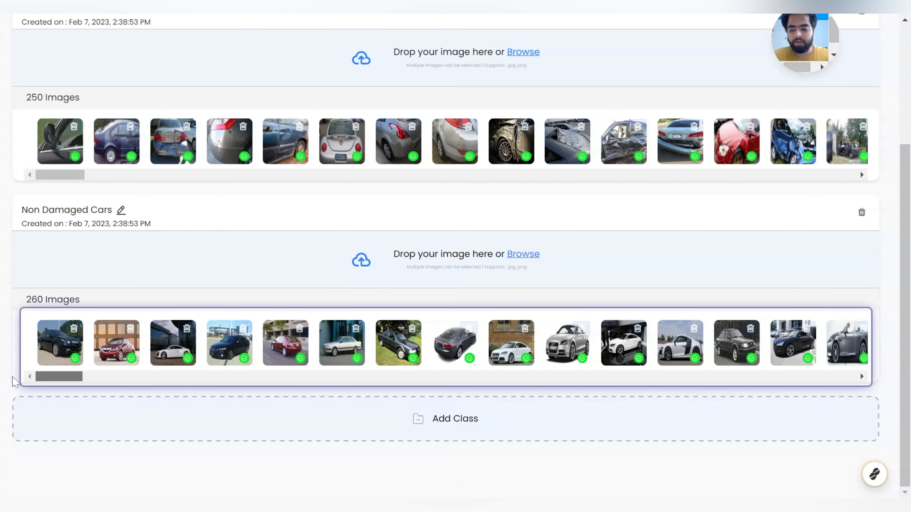
scroll(14, 382, up, 2)
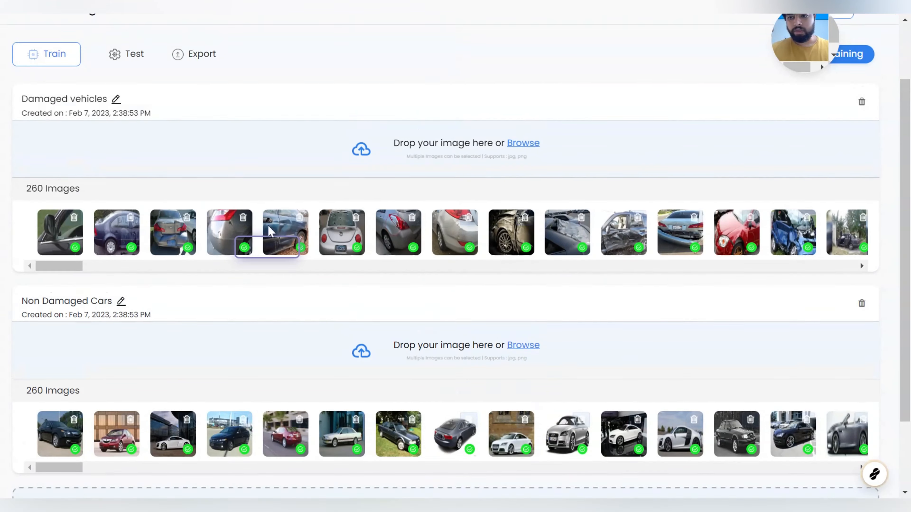
scroll(265, 228, up, 3)
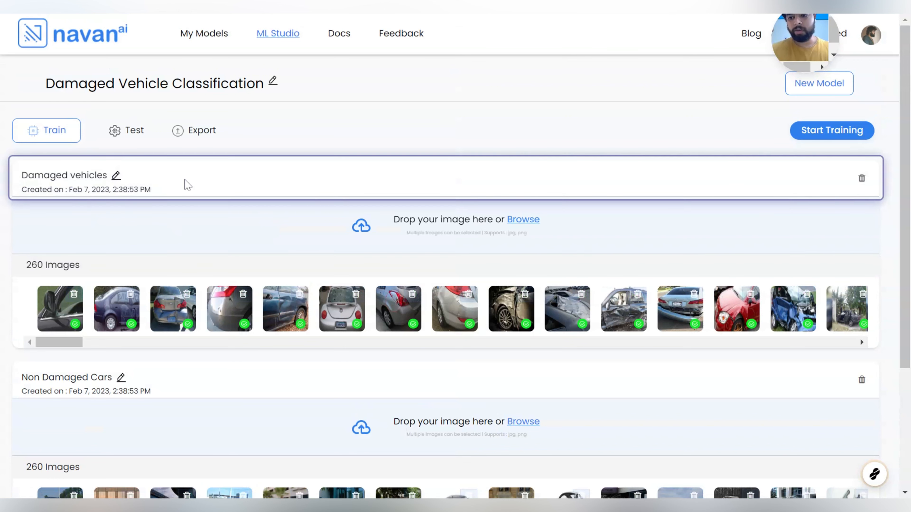
Review the images in both classes and start training the Damaged Vehicle Classification model
scroll(172, 313, down, 2)
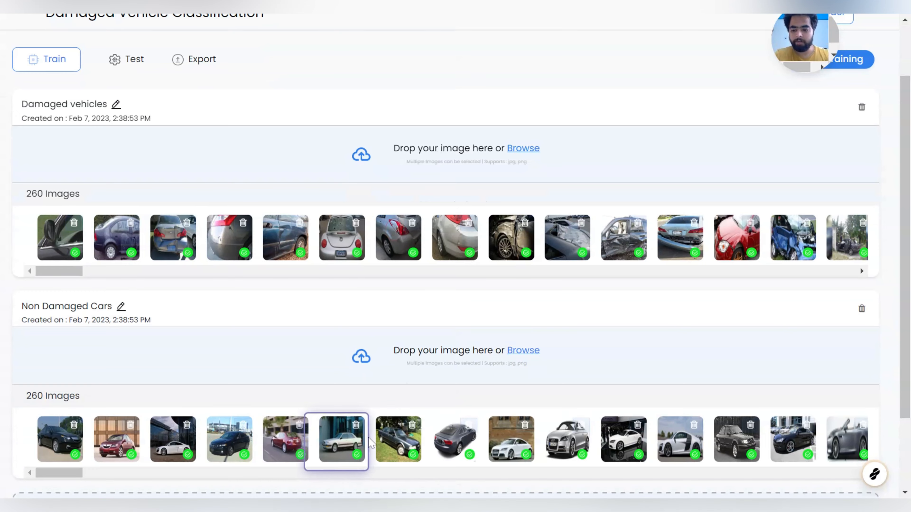
scroll(339, 325, up, 2)
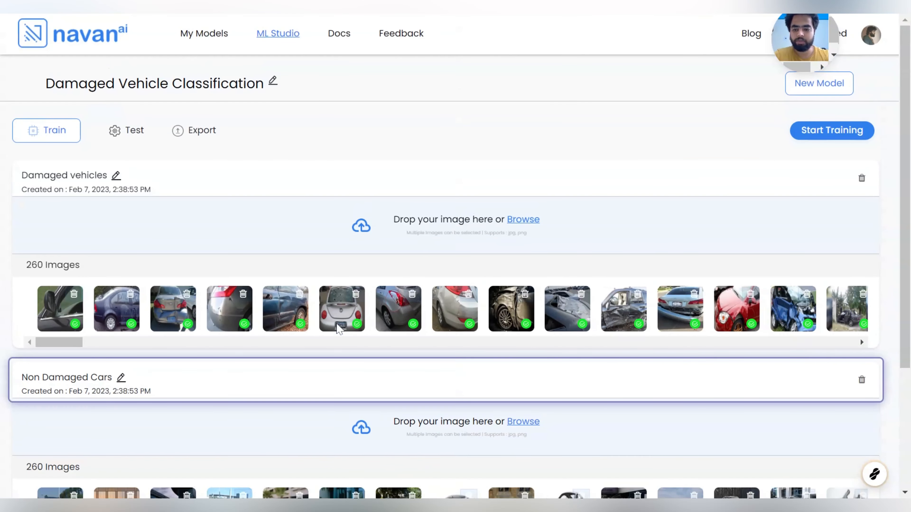
scroll(344, 319, down, 5)
scroll(355, 315, up, 5)
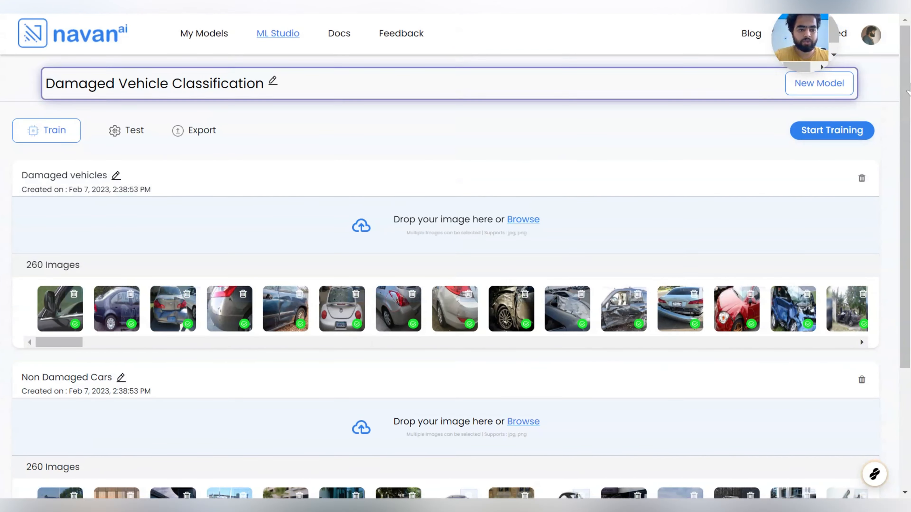
click(839, 142)
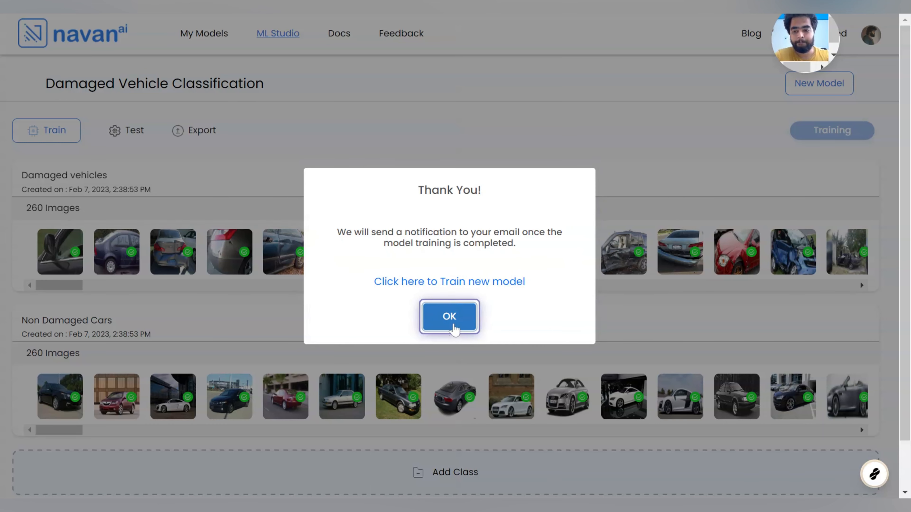
Dismiss the training notice, open the Damaged Vehicle Classification model and review Version 1's metrics and dataset split
click(450, 317)
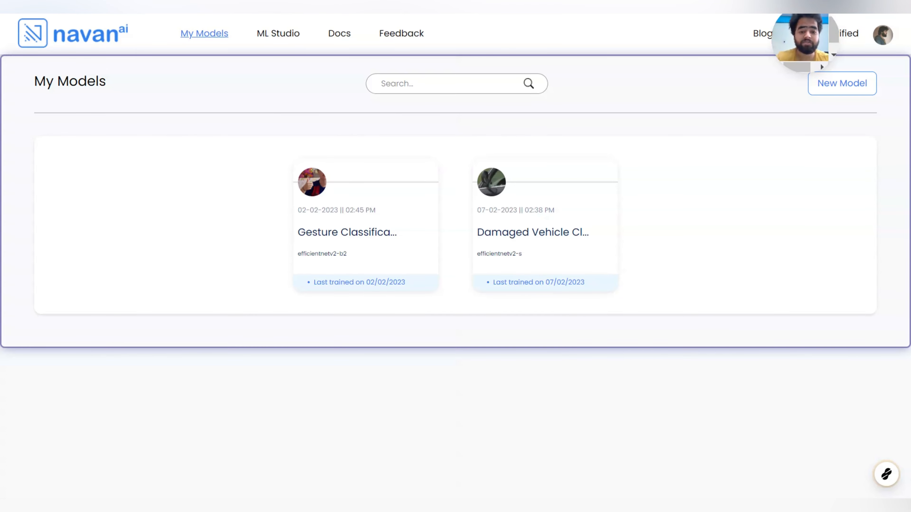
click(564, 219)
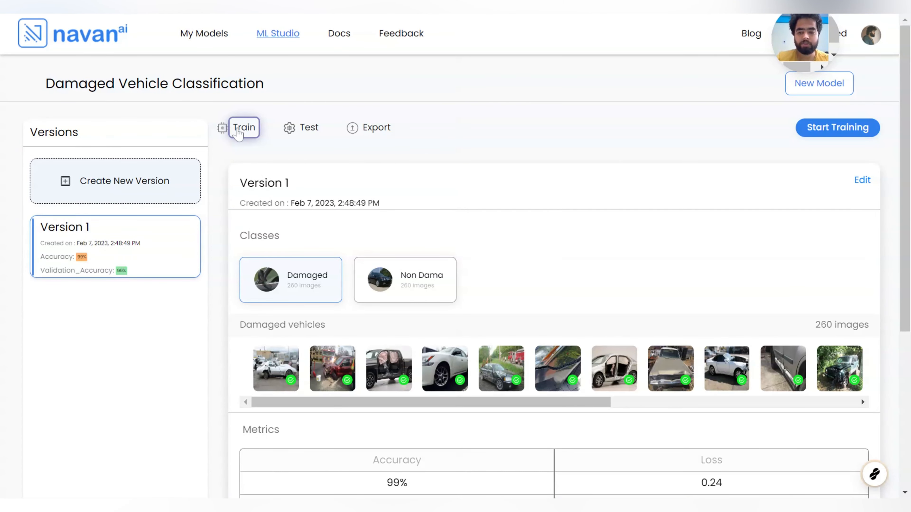
scroll(669, 300, down, 5)
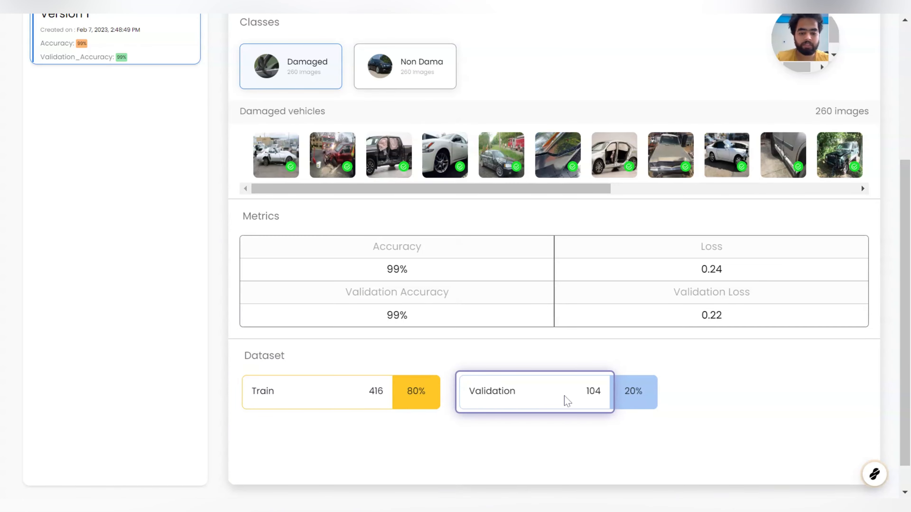
scroll(588, 386, up, 5)
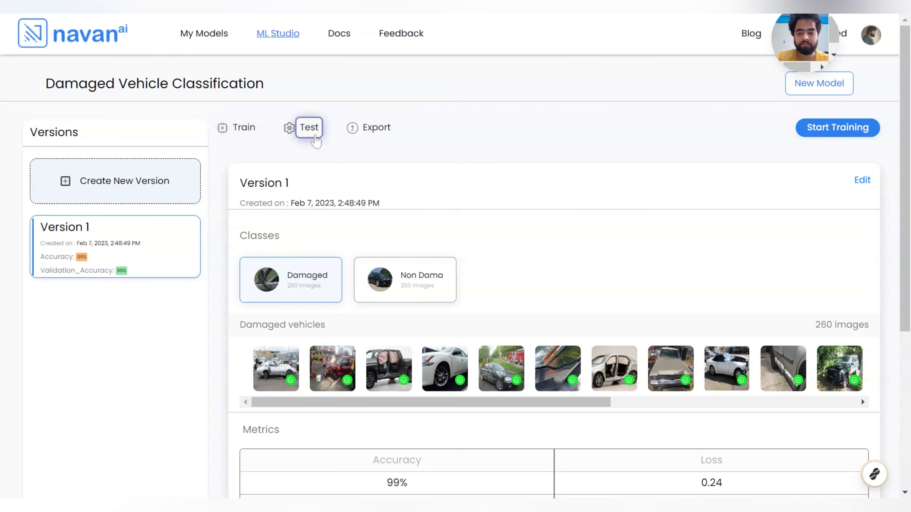
Test the trained model on an image of a damaged red car and two images of intact red Jeeps
click(312, 130)
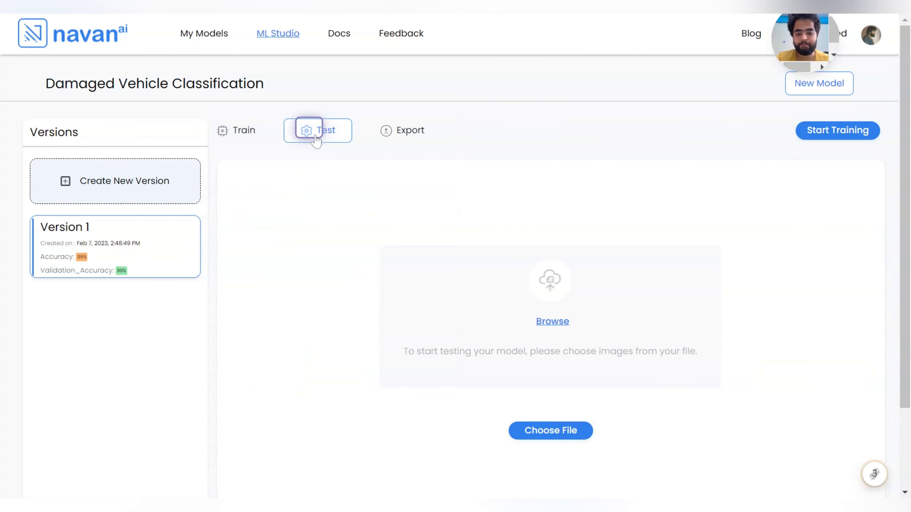
click(558, 437)
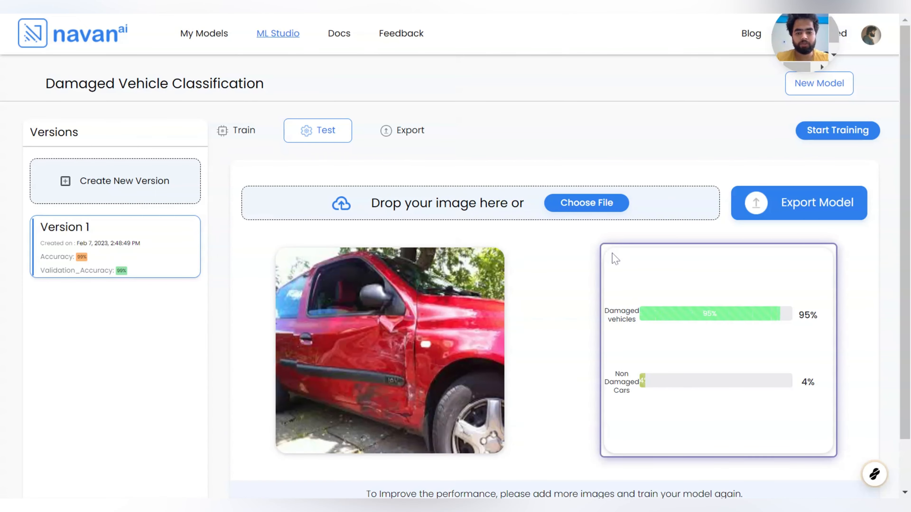
scroll(615, 259, down, 2)
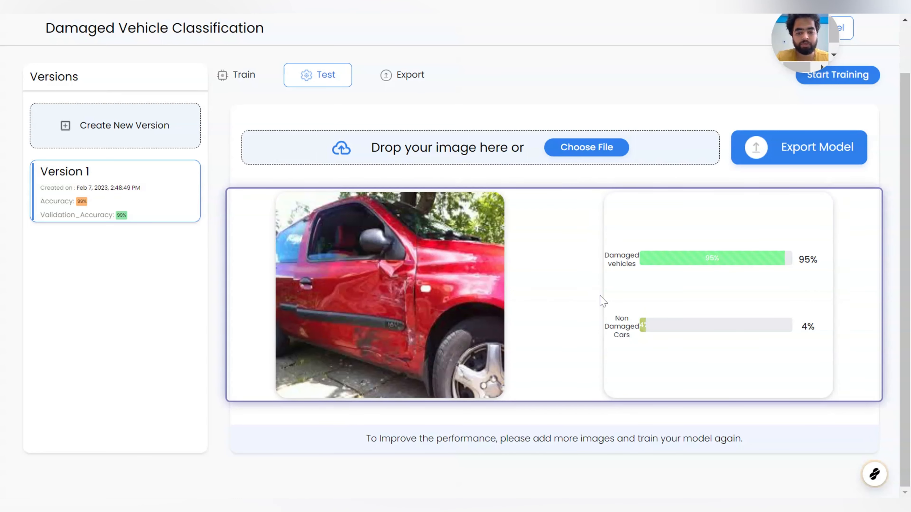
scroll(571, 269, up, 2)
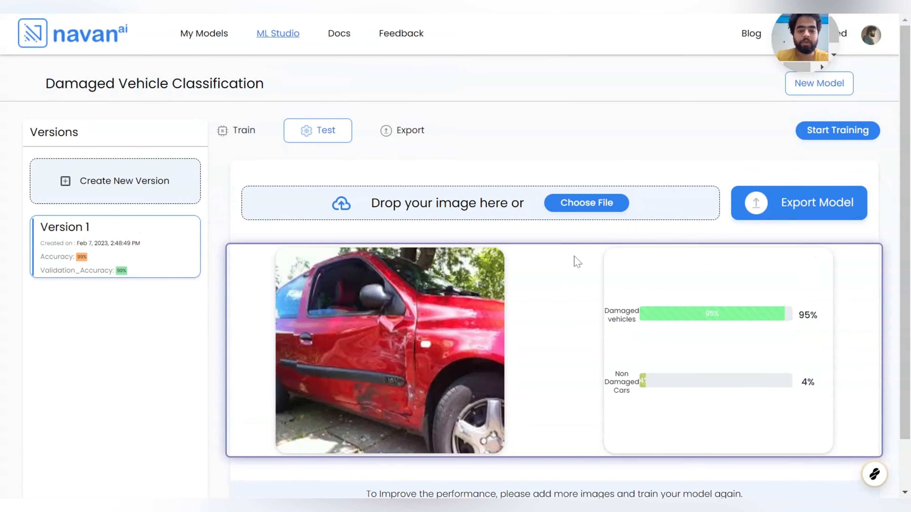
scroll(607, 372, down, 2)
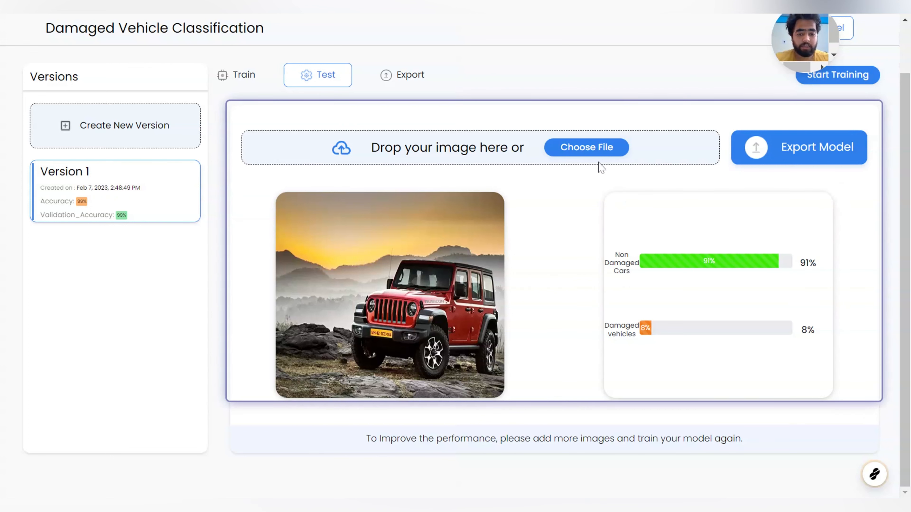
click(592, 149)
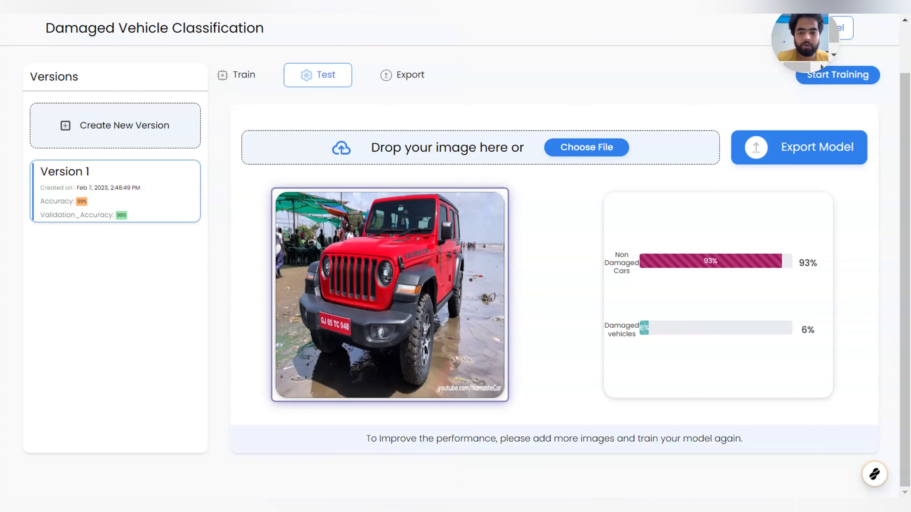
Open the model's export options and examine the model file, Docker image and API deployment choices along with the usage instructions
click(422, 79)
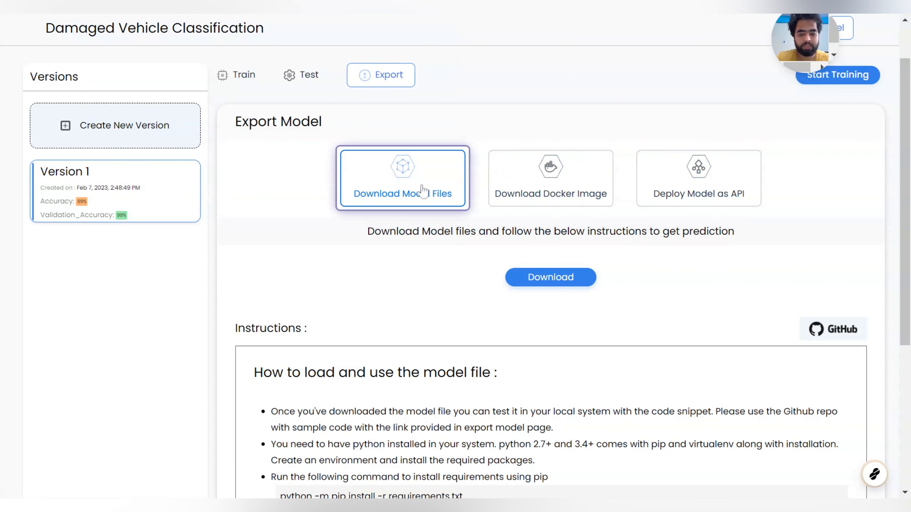
scroll(406, 256, down, 2)
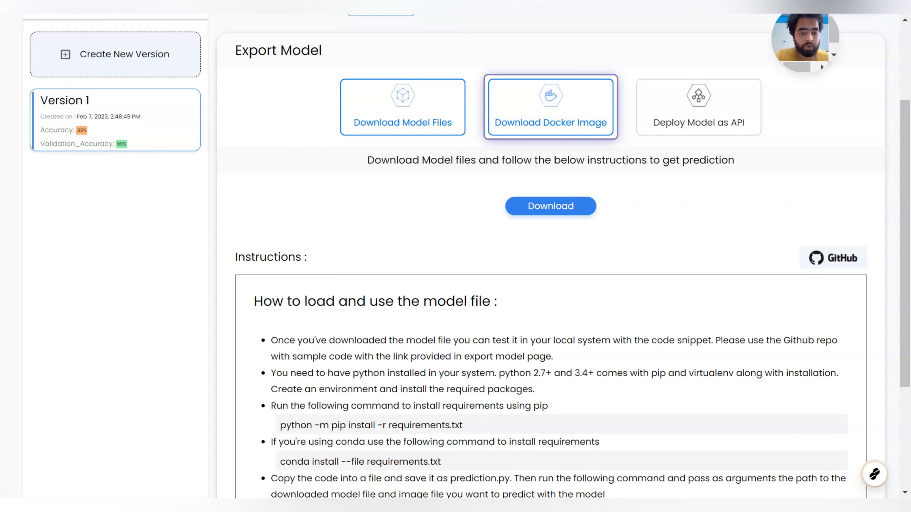
scroll(704, 141, up, 2)
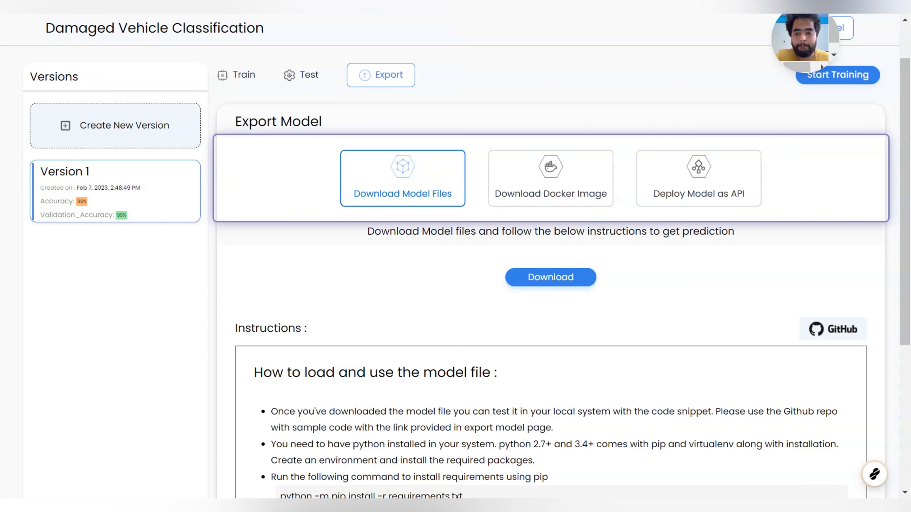
scroll(486, 258, up, 2)
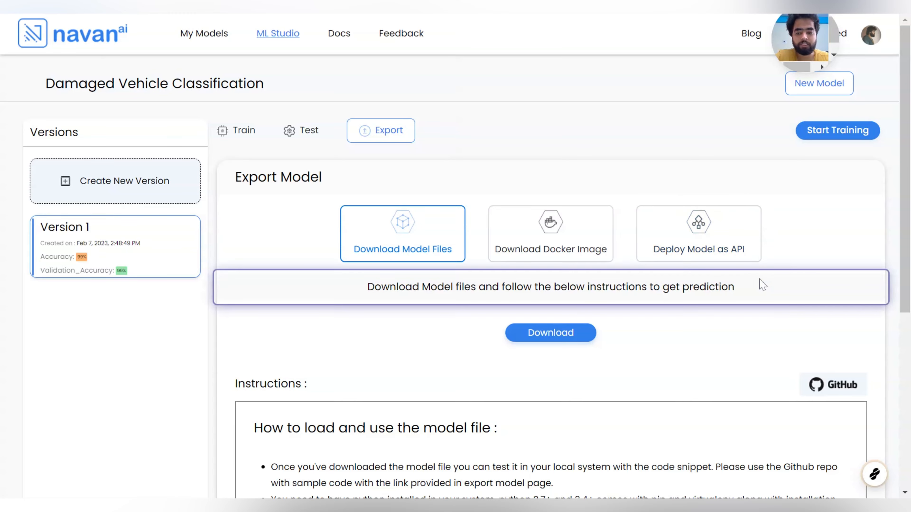
scroll(760, 284, down, 5)
scroll(761, 285, up, 5)
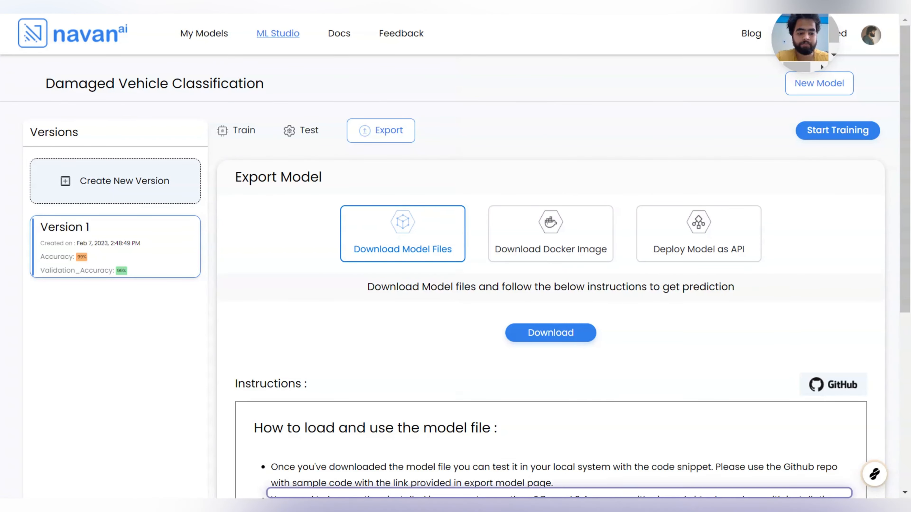
mouse_move(882, 477)
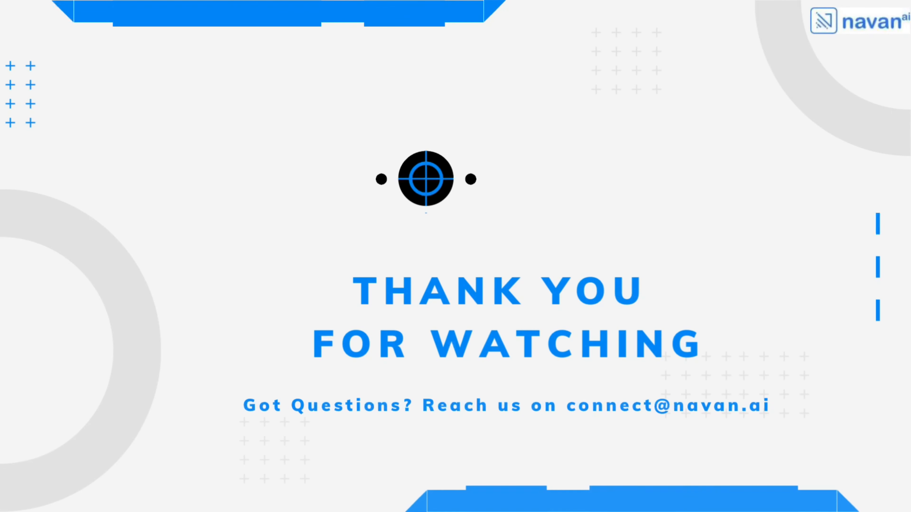